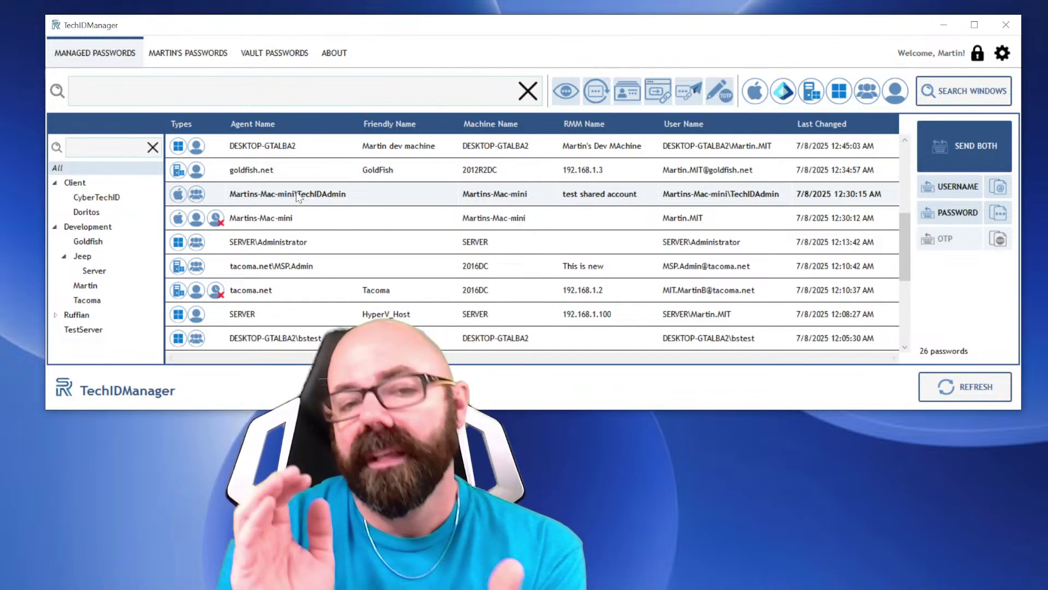
- Examine the available credential actions for the two Mac mini accounts, SERVER\Administrator and DESKTOP-GTALBA2\bstest in the managed passwords
{"action": "left_click", "coordinate": [292, 224]}
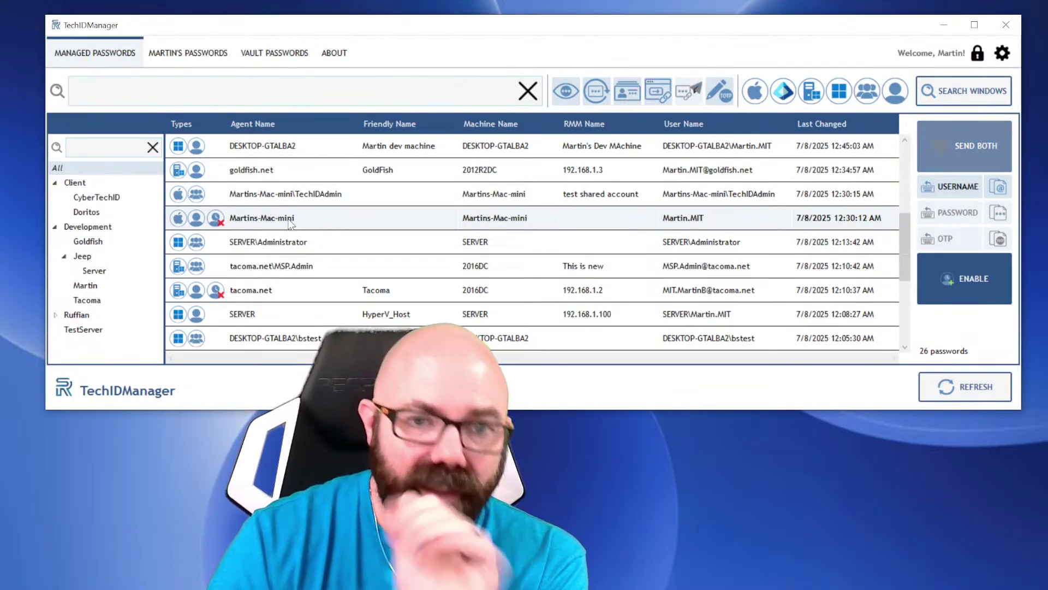
{"action": "left_click", "coordinate": [283, 247]}
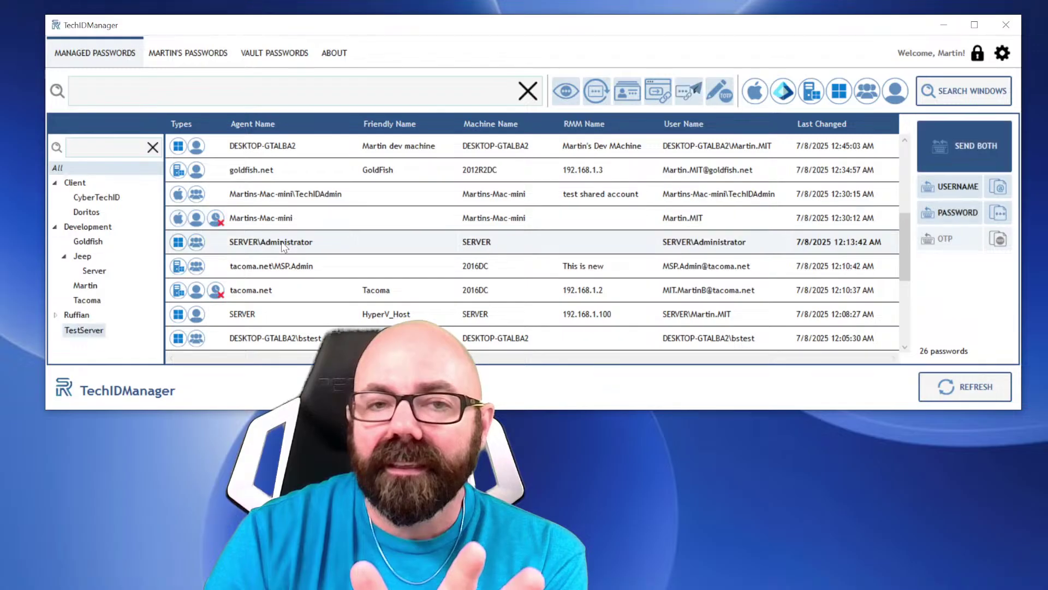
{"action": "left_click", "coordinate": [281, 201]}
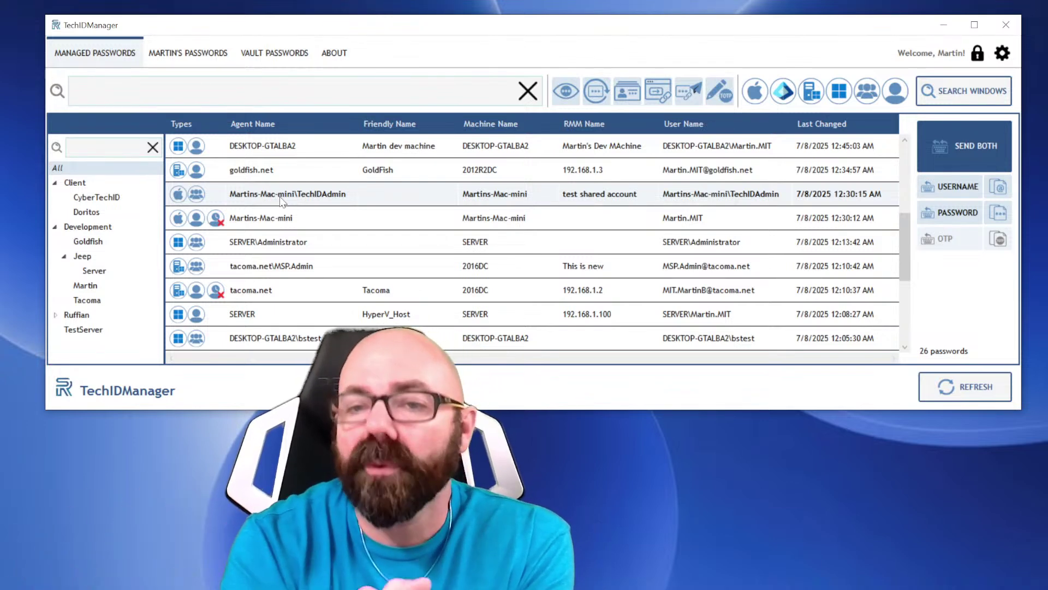
{"action": "left_click", "coordinate": [293, 244]}
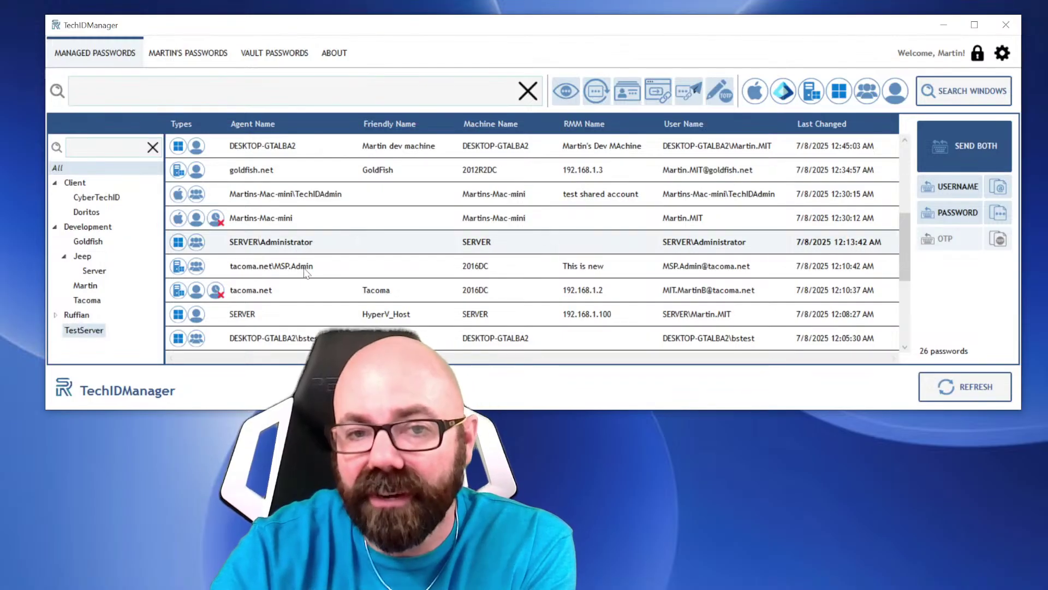
{"action": "left_click", "coordinate": [304, 339]}
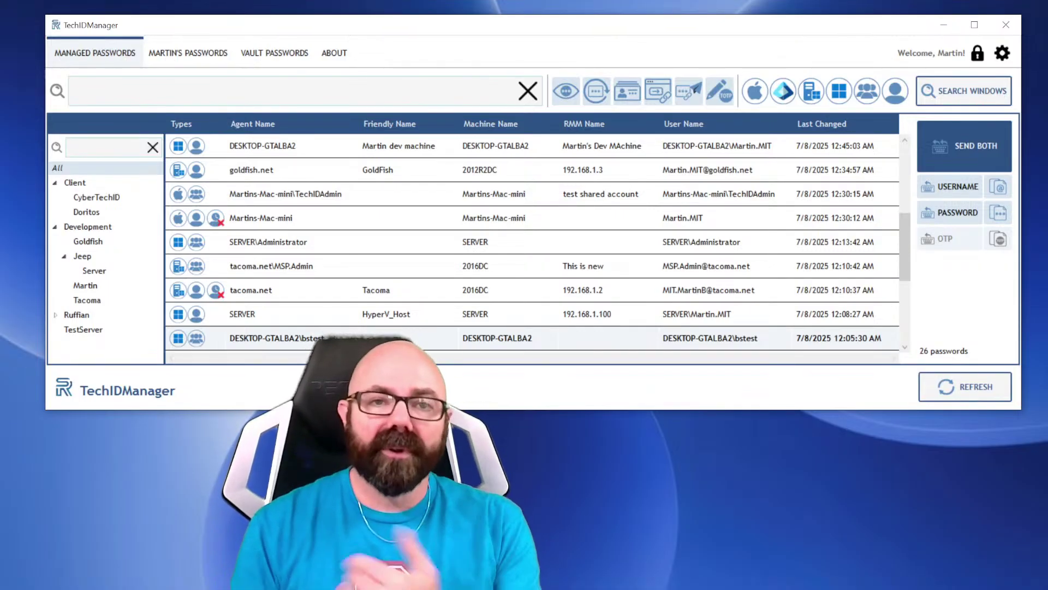
- Switch to the browser and open the How to articles page among the partner resources of the TechIDManager website
{"action": "mouse_move", "coordinate": [167, 589]}
{"action": "left_click", "coordinate": [167, 541]}
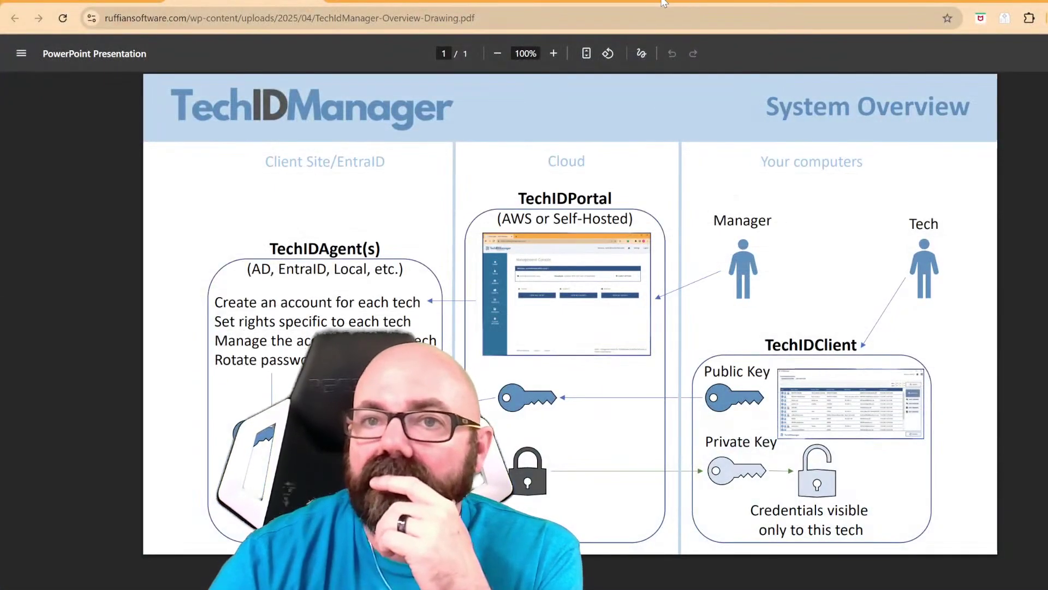
{"action": "left_click", "coordinate": [690, 1]}
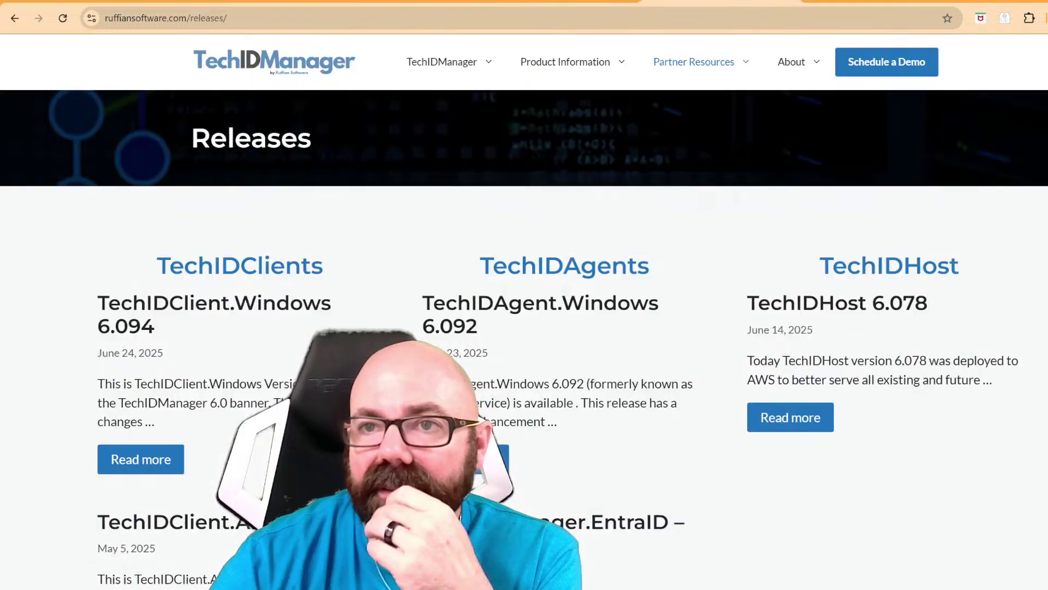
{"action": "mouse_move", "coordinate": [712, 64]}
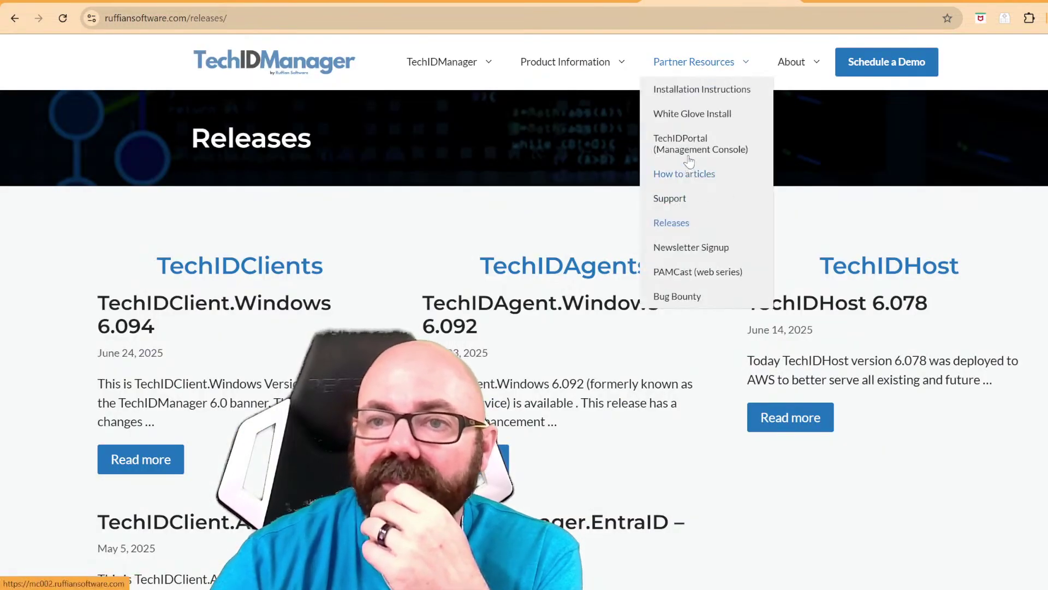
{"action": "left_click", "coordinate": [683, 178]}
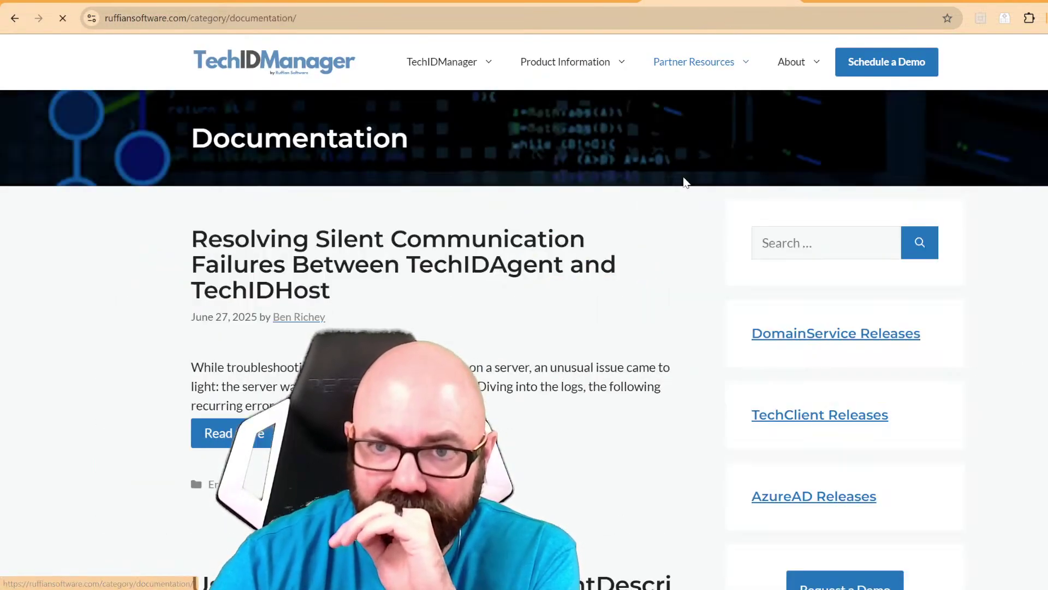
- Search the documentation site for "c#"
{"action": "left_click", "coordinate": [817, 246]}
{"action": "type", "text": "c#"}
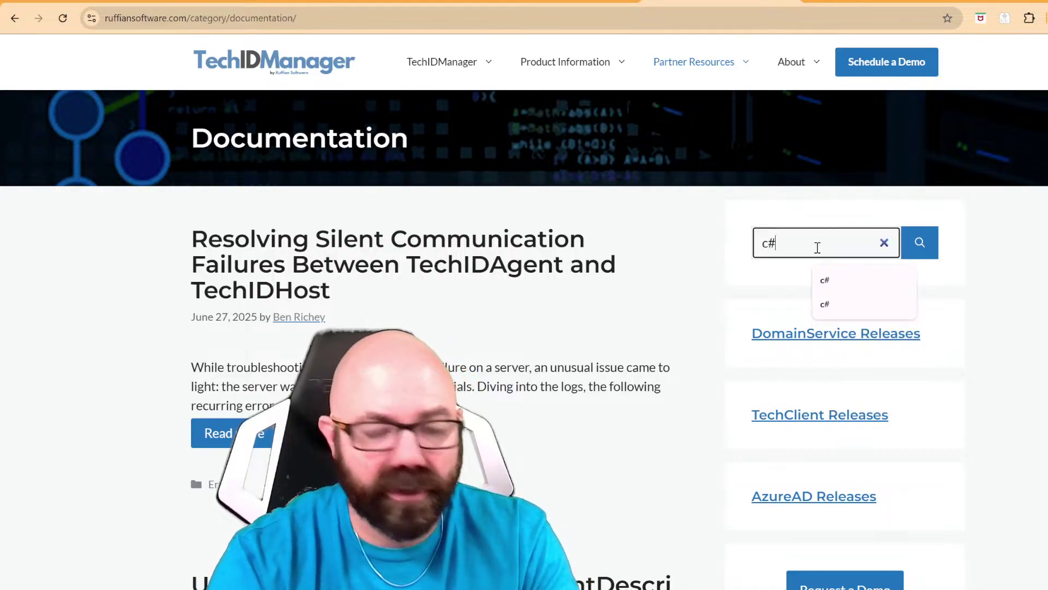
{"action": "key", "text": "Return"}
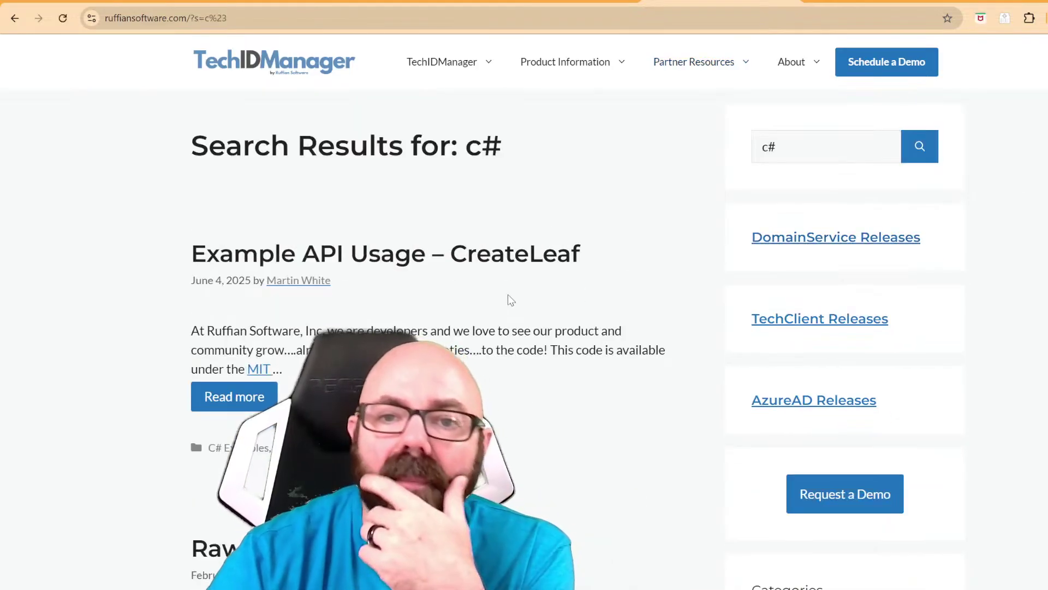
- Open the "Example API Usage – Activity Report" article from the search results and look through its C# sample code
{"action": "scroll", "coordinate": [510, 298], "scroll_direction": "down", "scroll_amount": 12}
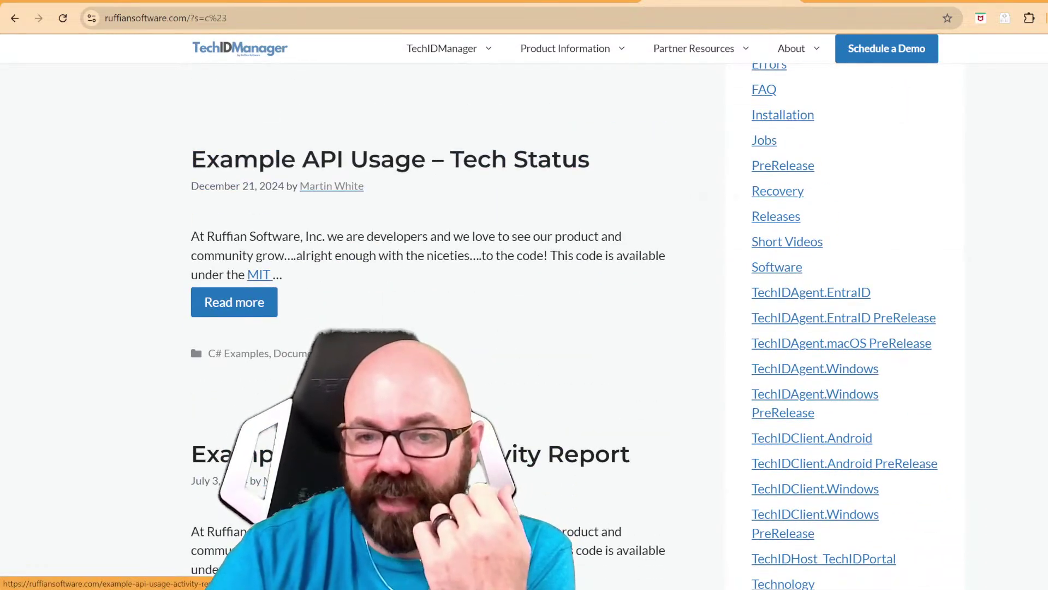
{"action": "left_click", "coordinate": [420, 159]}
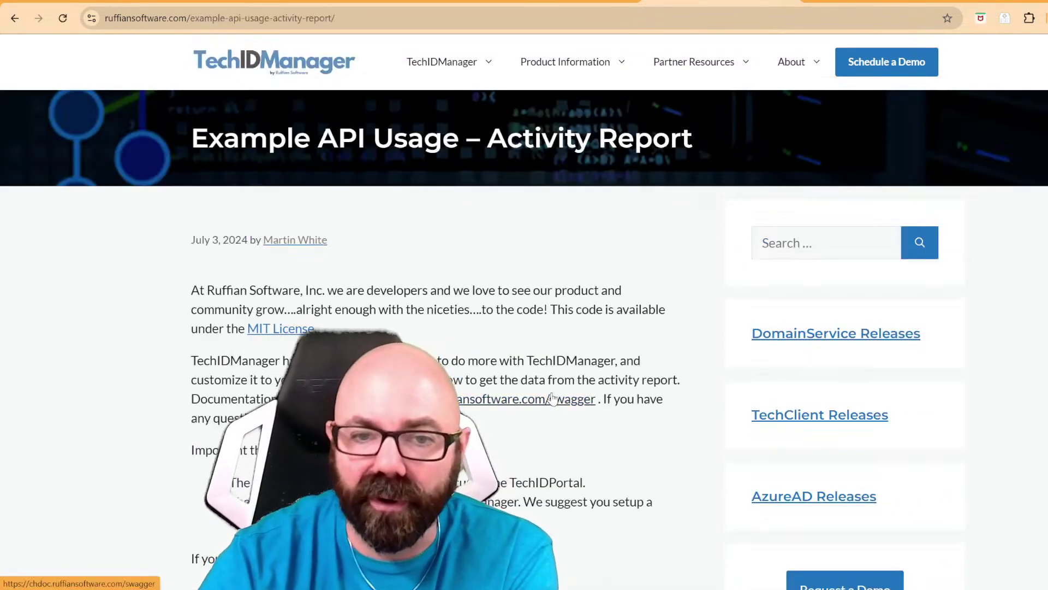
{"action": "scroll", "coordinate": [552, 393], "scroll_direction": "down", "scroll_amount": 7}
{"action": "scroll", "coordinate": [551, 393], "scroll_direction": "down", "scroll_amount": 1}
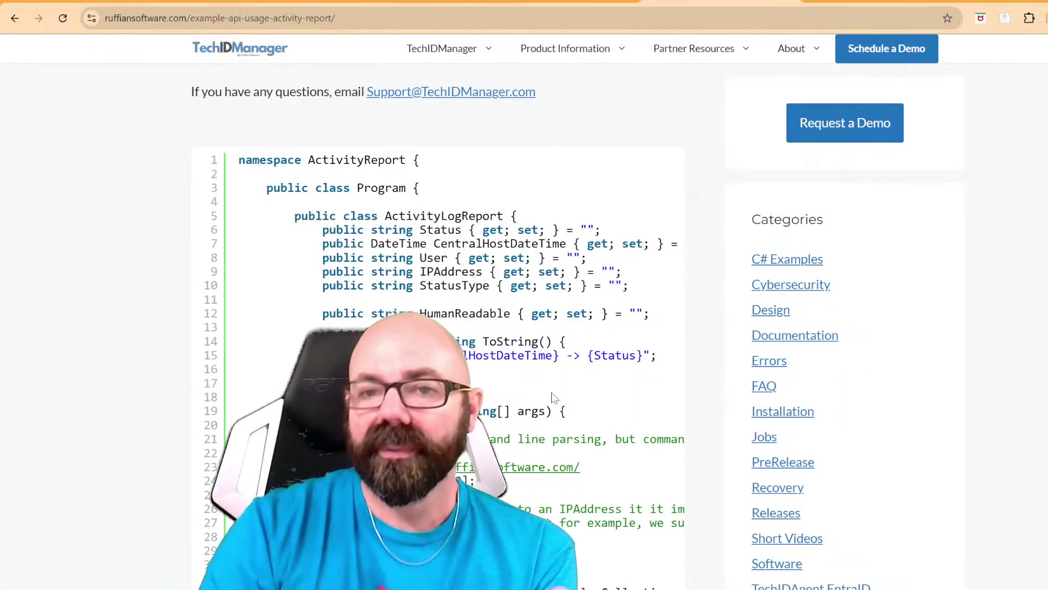
{"action": "scroll", "coordinate": [552, 397], "scroll_direction": "down", "scroll_amount": 5}
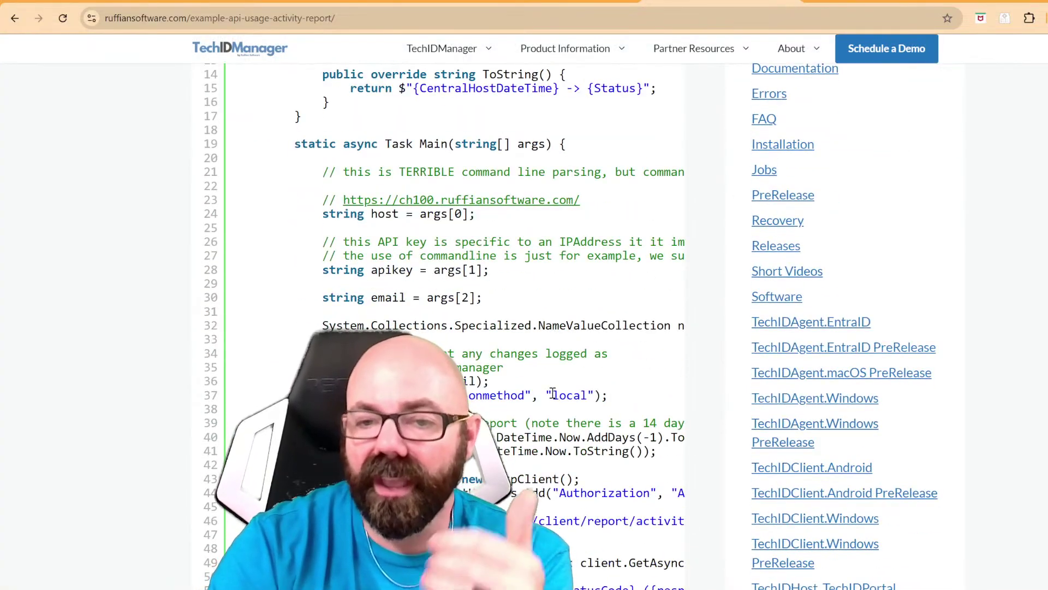
{"action": "scroll", "coordinate": [552, 393], "scroll_direction": "up", "scroll_amount": 13}
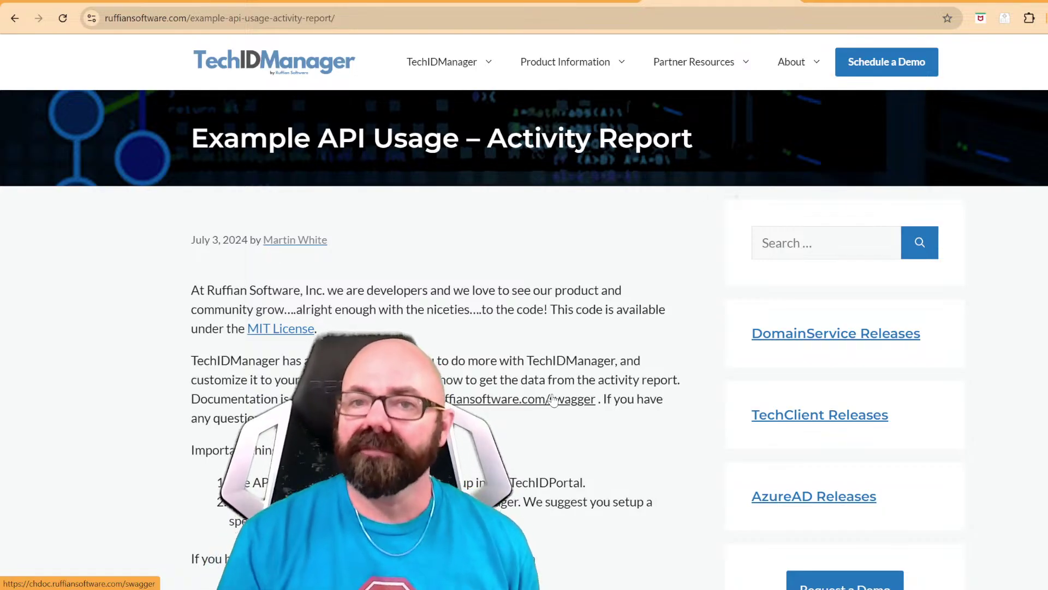
- Return to the search results, open the "Example API Usage – Tech Status" article and look through its video and C# sample code
{"action": "mouse_move", "coordinate": [696, 61]}
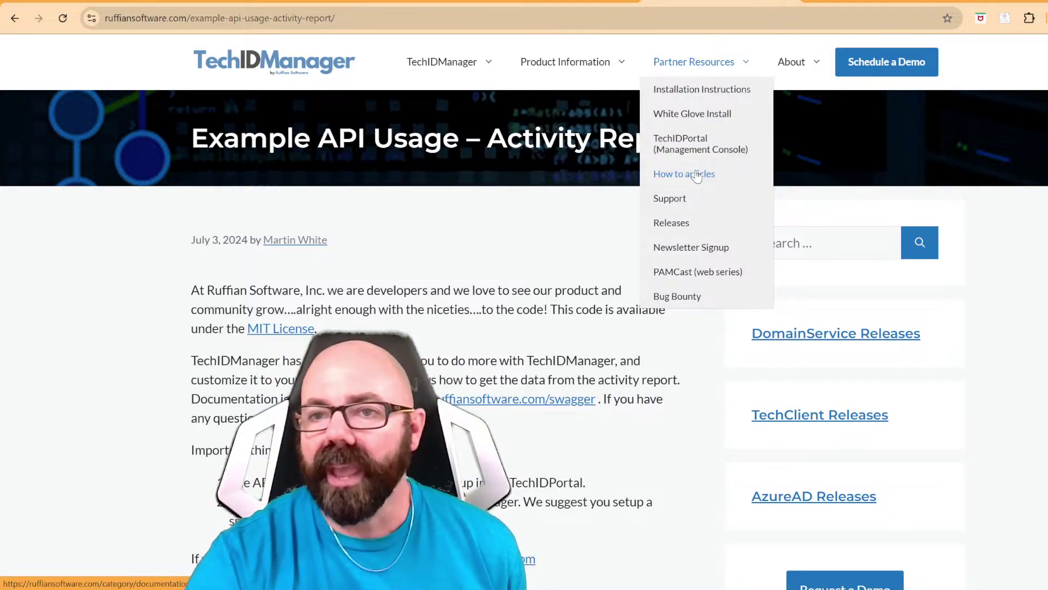
{"action": "key", "text": "alt+Left"}
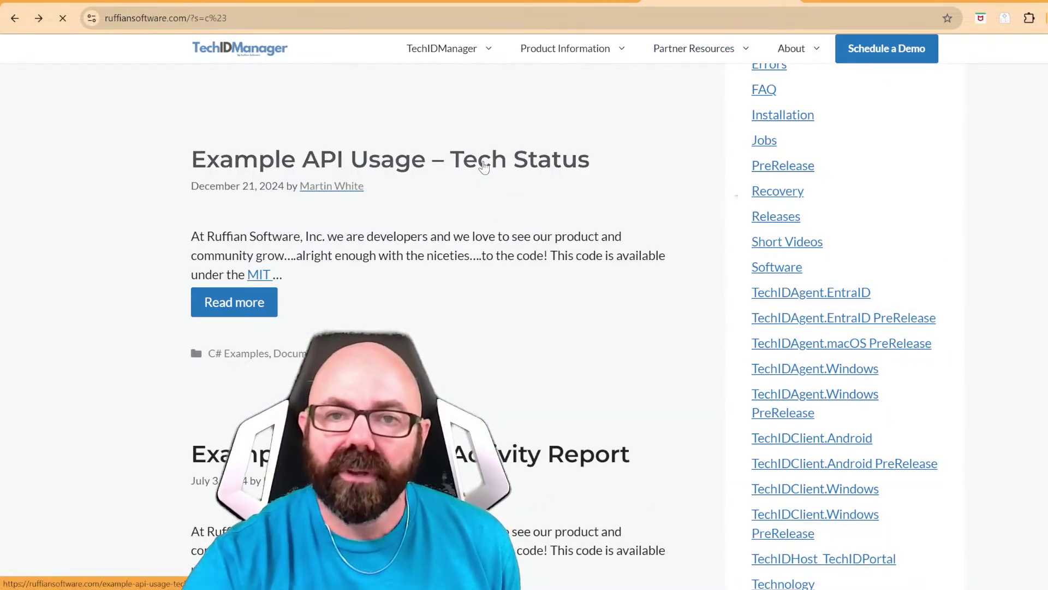
{"action": "scroll", "coordinate": [655, 326], "scroll_direction": "down", "scroll_amount": 6}
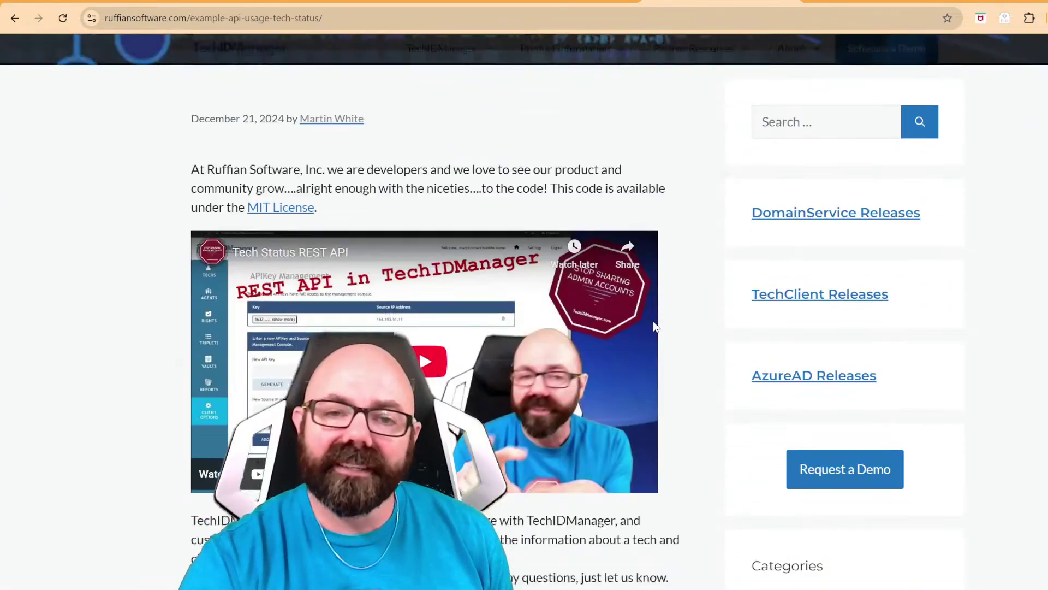
{"action": "scroll", "coordinate": [656, 326], "scroll_direction": "down", "scroll_amount": 8}
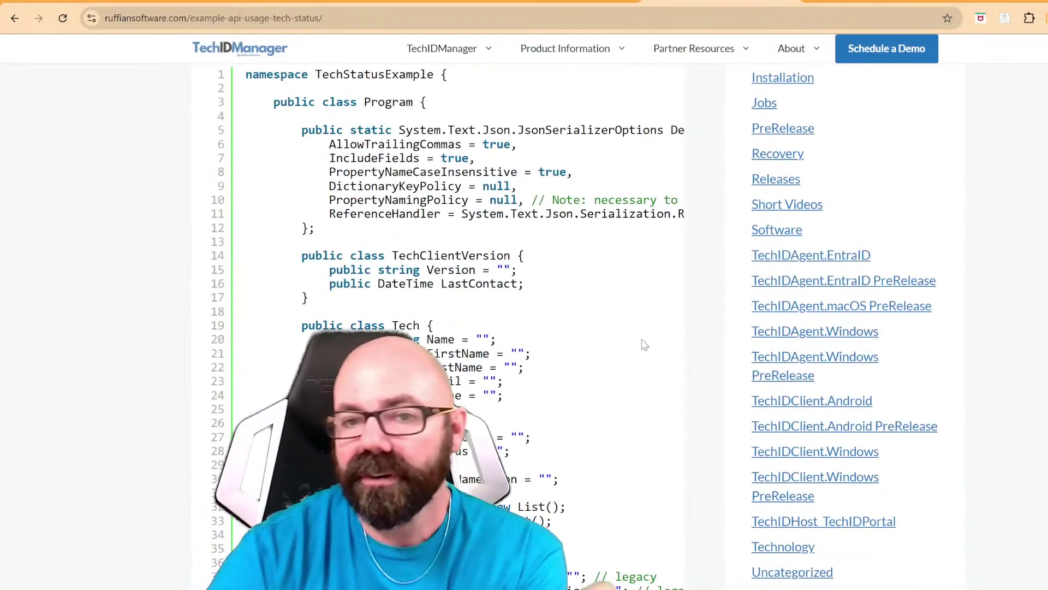
{"action": "scroll", "coordinate": [644, 344], "scroll_direction": "down", "scroll_amount": 7}
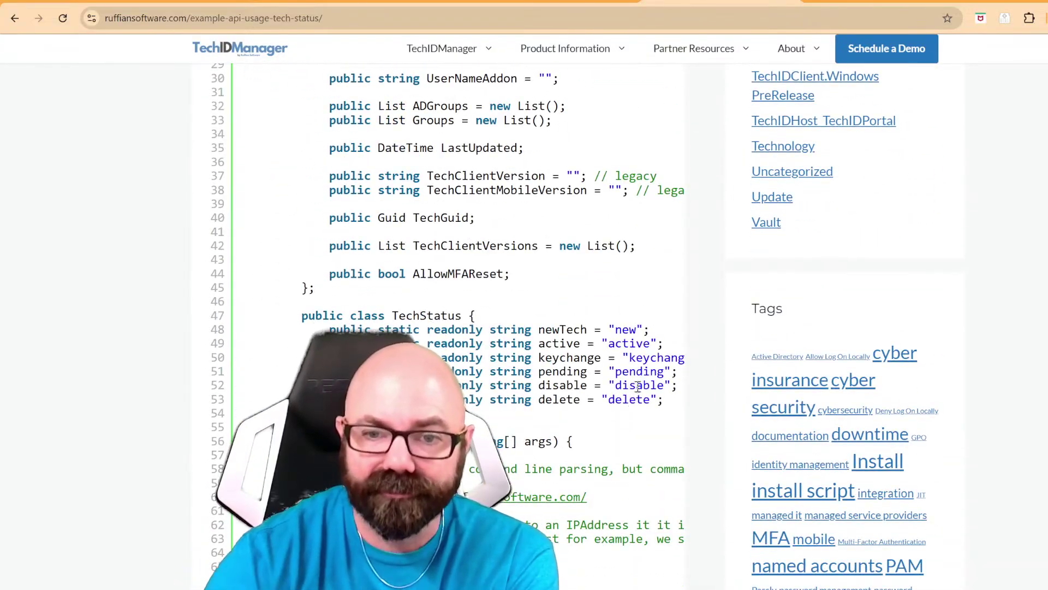
{"action": "scroll", "coordinate": [610, 451], "scroll_direction": "up", "scroll_amount": 20}
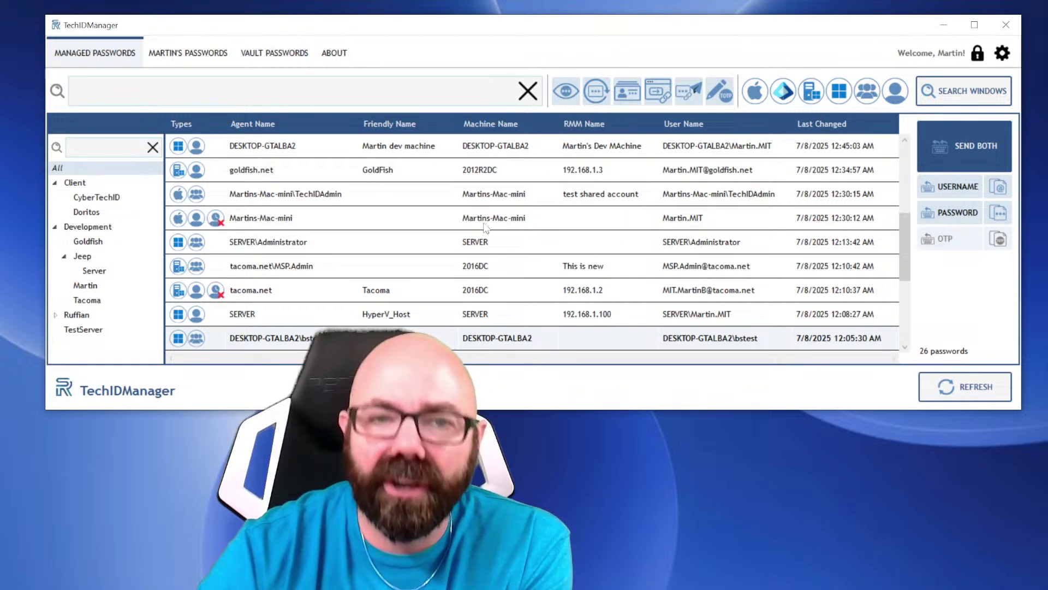
- Switch to TechIDManager and look through the managed, personal and vault password lists
{"action": "left_click", "coordinate": [361, 266]}
{"action": "scroll", "coordinate": [365, 235], "scroll_direction": "up", "scroll_amount": 3}
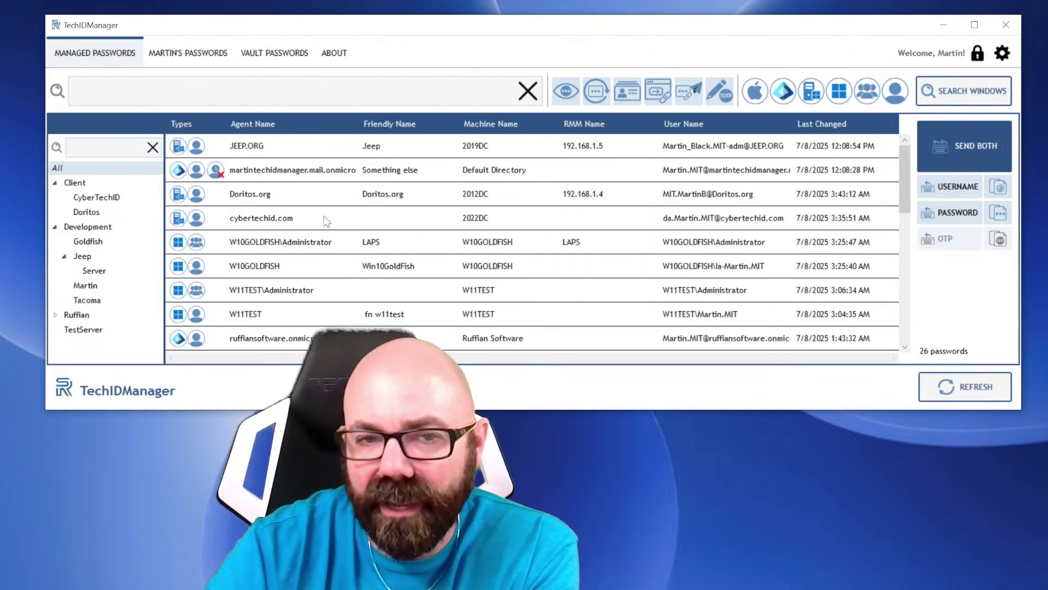
{"action": "left_click", "coordinate": [200, 53]}
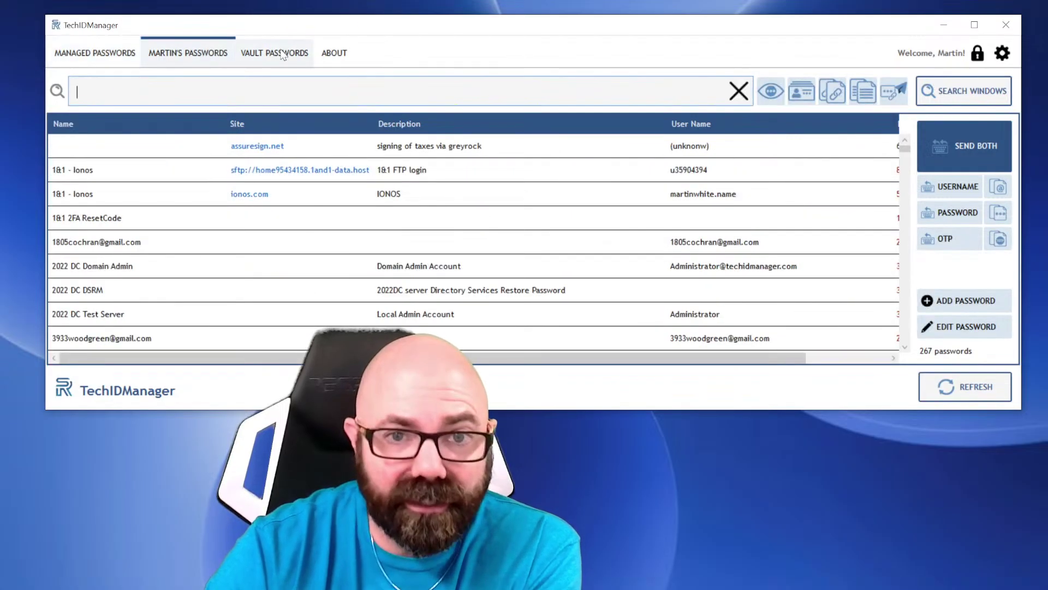
{"action": "left_click", "coordinate": [283, 56]}
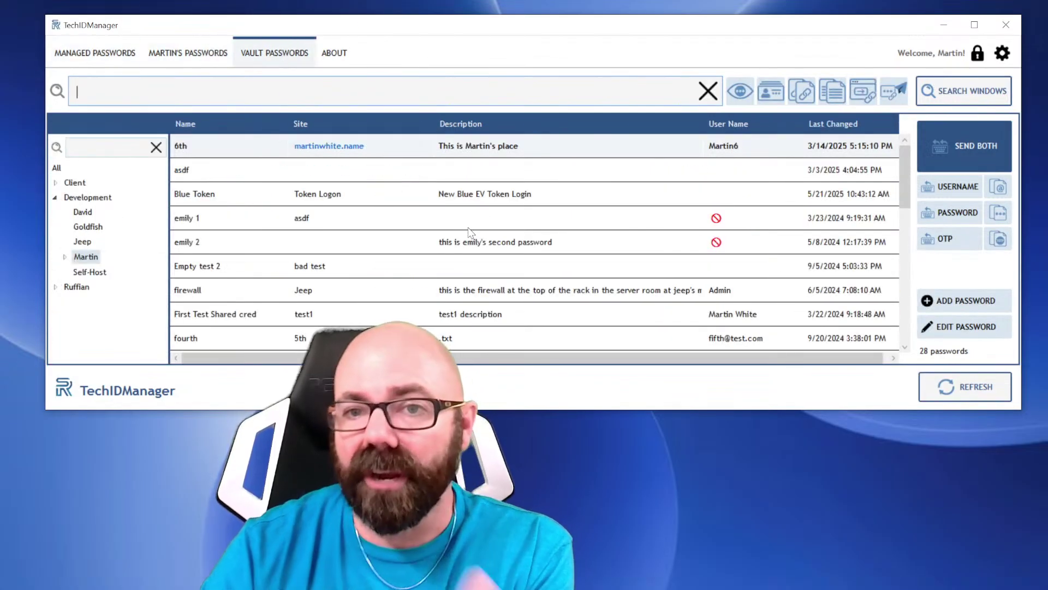
{"action": "scroll", "coordinate": [469, 232], "scroll_direction": "down", "scroll_amount": 1}
{"action": "scroll", "coordinate": [466, 242], "scroll_direction": "down", "scroll_amount": 1}
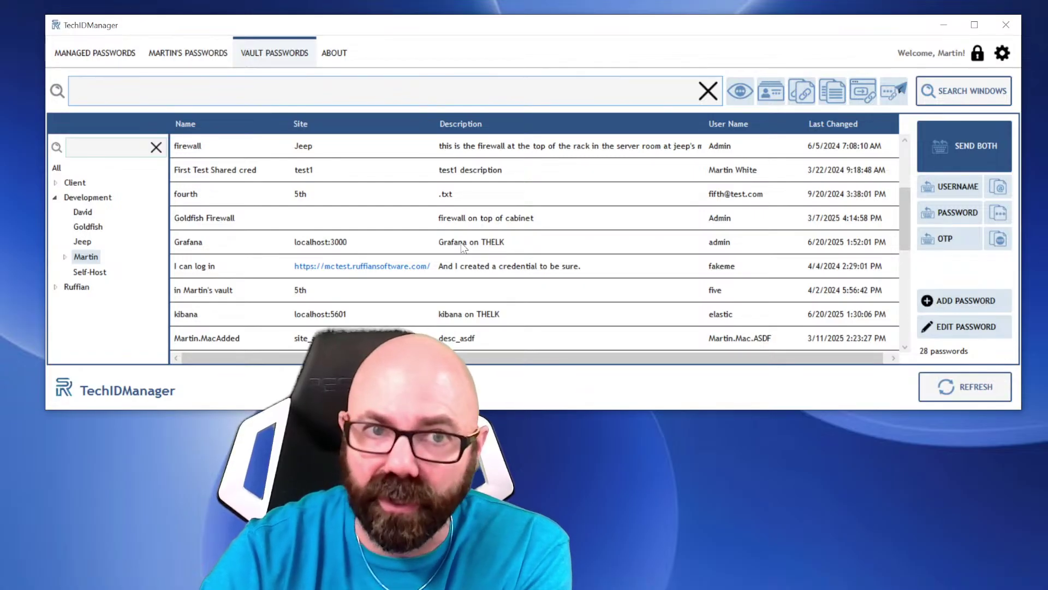
- Enable the disabled account with the friendly name "Something else" in the managed passwords and look through the account list
{"action": "left_click", "coordinate": [109, 55]}
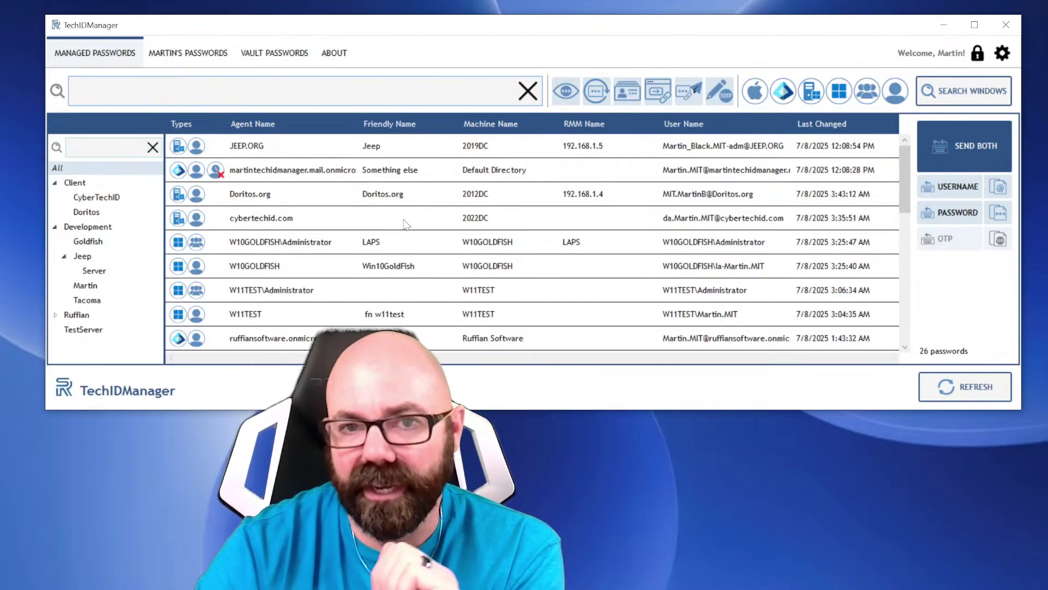
{"action": "left_click", "coordinate": [319, 170]}
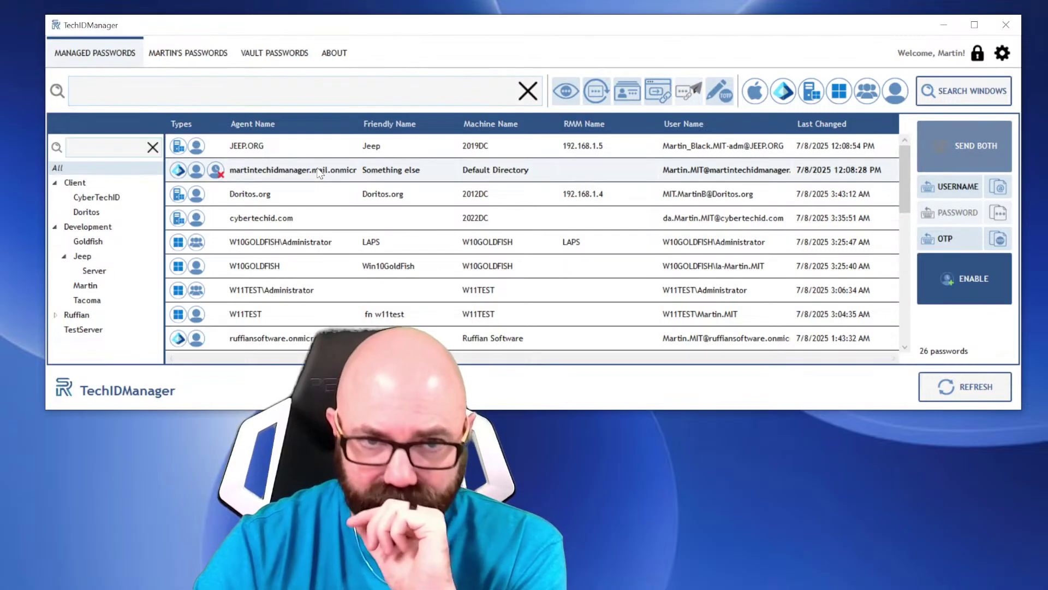
{"action": "left_click", "coordinate": [957, 288]}
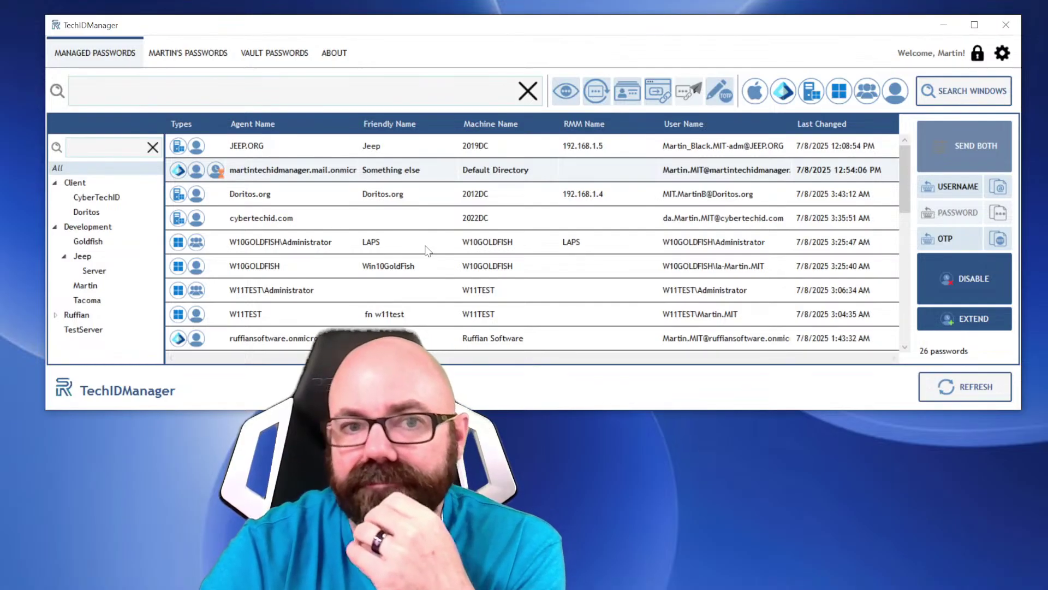
{"action": "scroll", "coordinate": [427, 250], "scroll_direction": "down", "scroll_amount": 5}
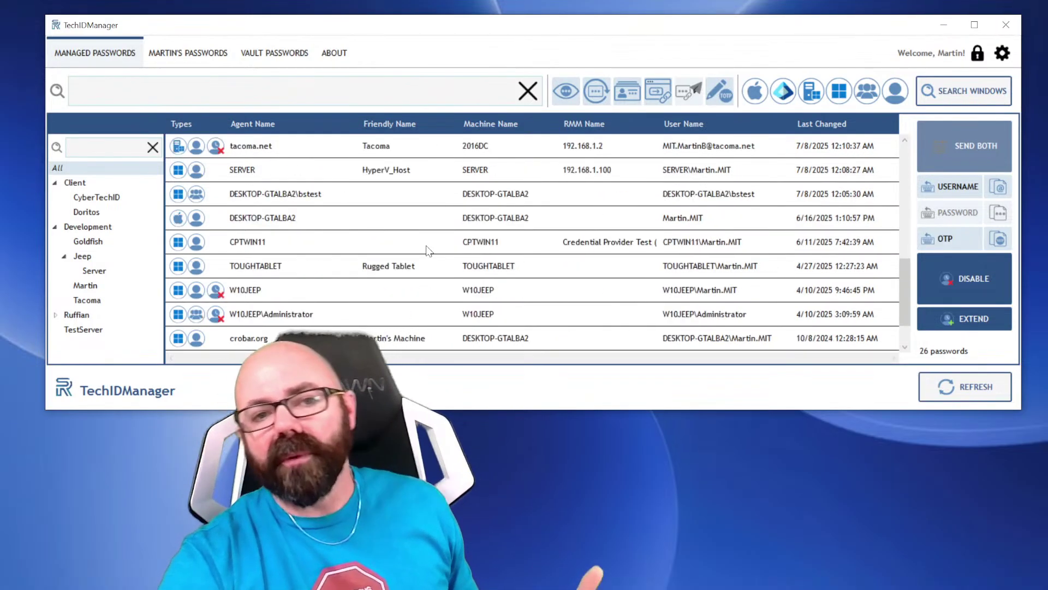
{"action": "scroll", "coordinate": [426, 251], "scroll_direction": "up", "scroll_amount": 5}
{"action": "scroll", "coordinate": [430, 250], "scroll_direction": "down", "scroll_amount": 1}
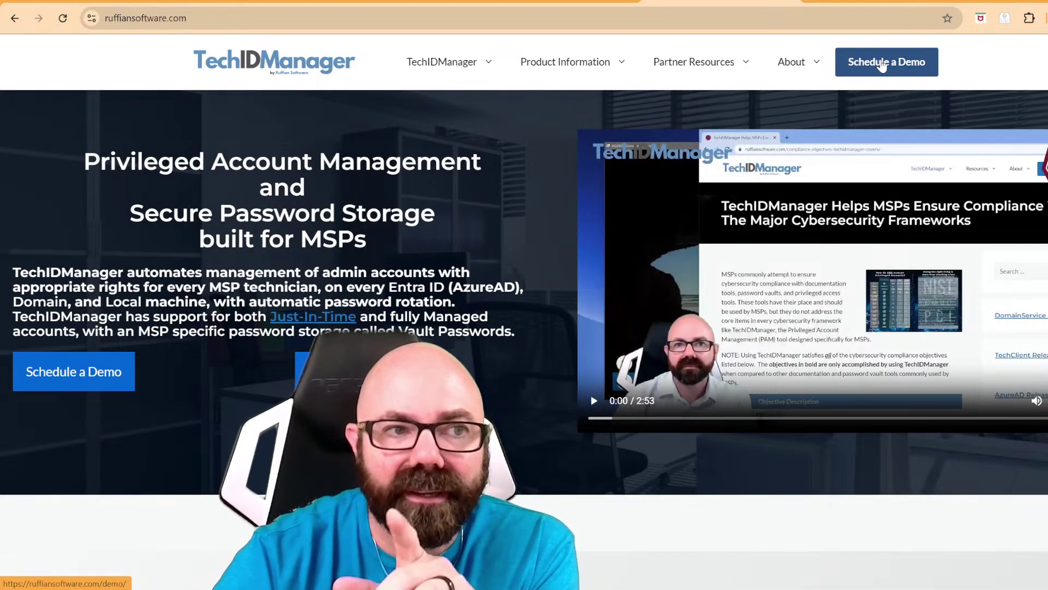
- Open the Schedule a Demo page on the TechIDManager website and view the July 2025 booking calendar
{"action": "left_click", "coordinate": [881, 66]}
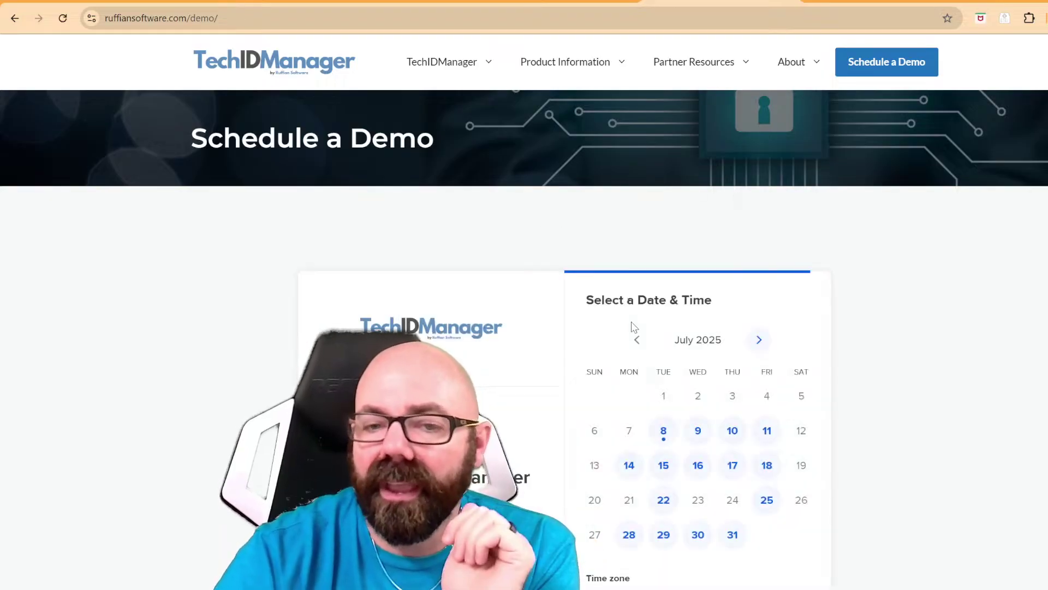
{"action": "scroll", "coordinate": [636, 353], "scroll_direction": "down", "scroll_amount": 1}
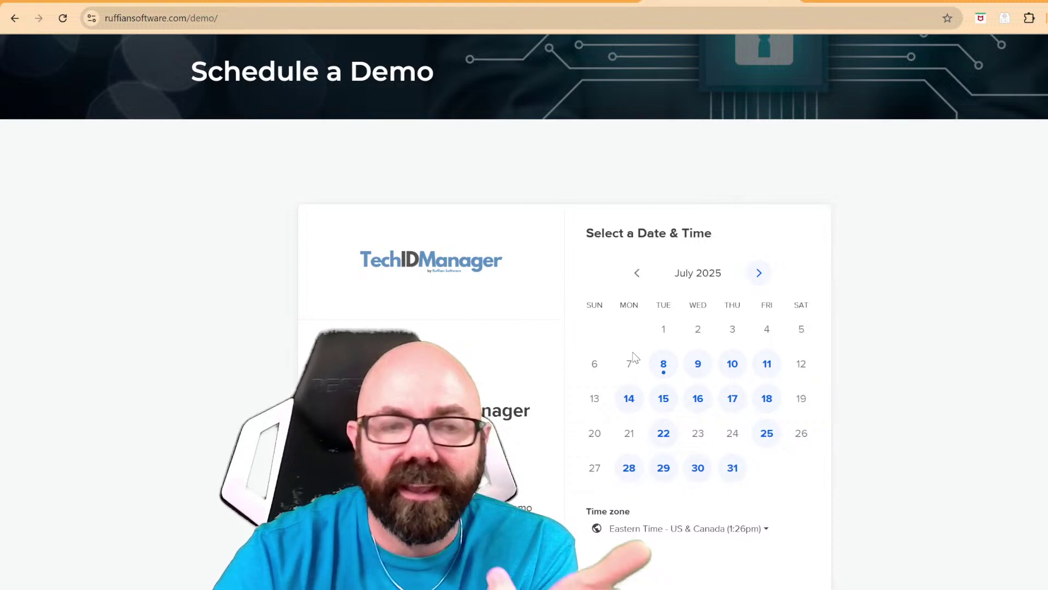
{"action": "scroll", "coordinate": [637, 355], "scroll_direction": "down", "scroll_amount": 2}
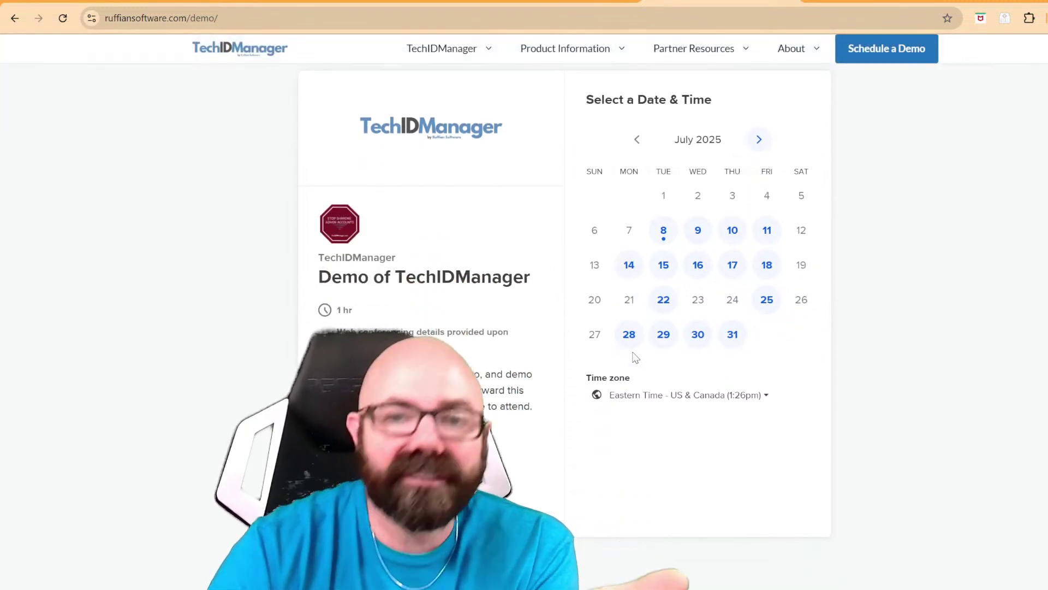